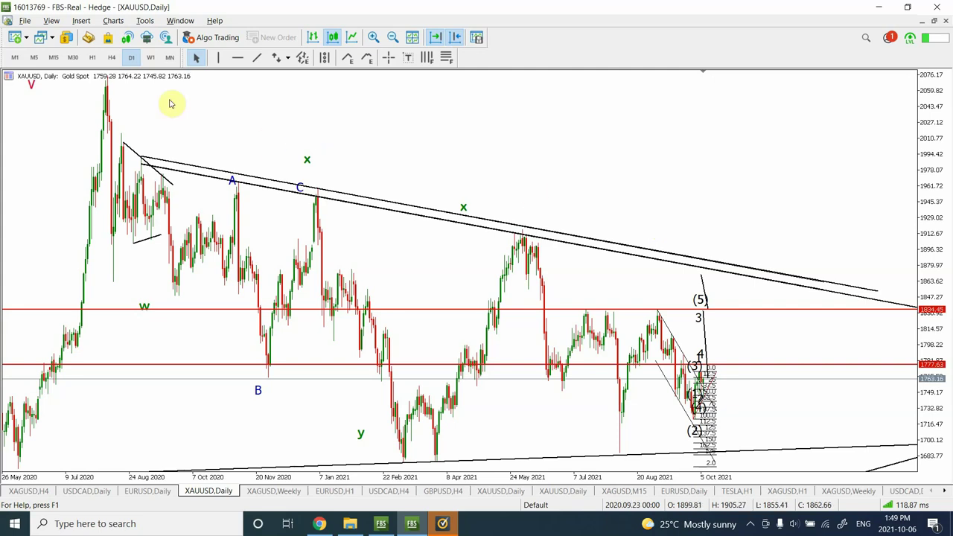
Step: Put the XAUUSD chart on H4 and delete the (1)–(4) wave labels
click(112, 59)
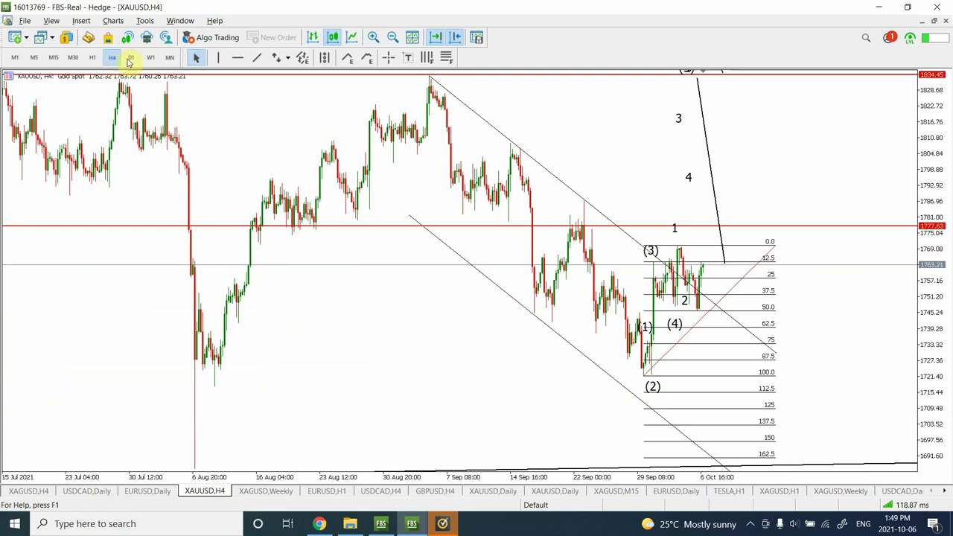
click(131, 58)
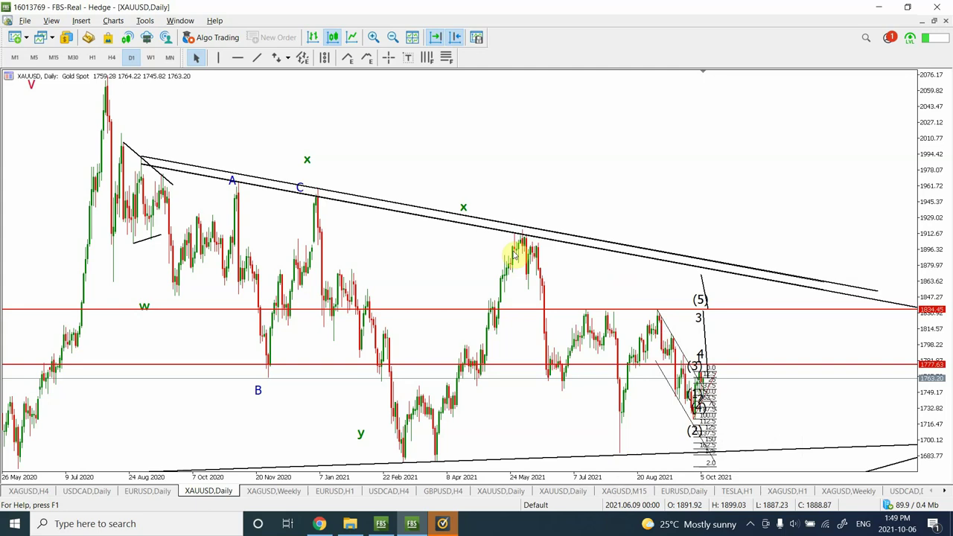
click(112, 58)
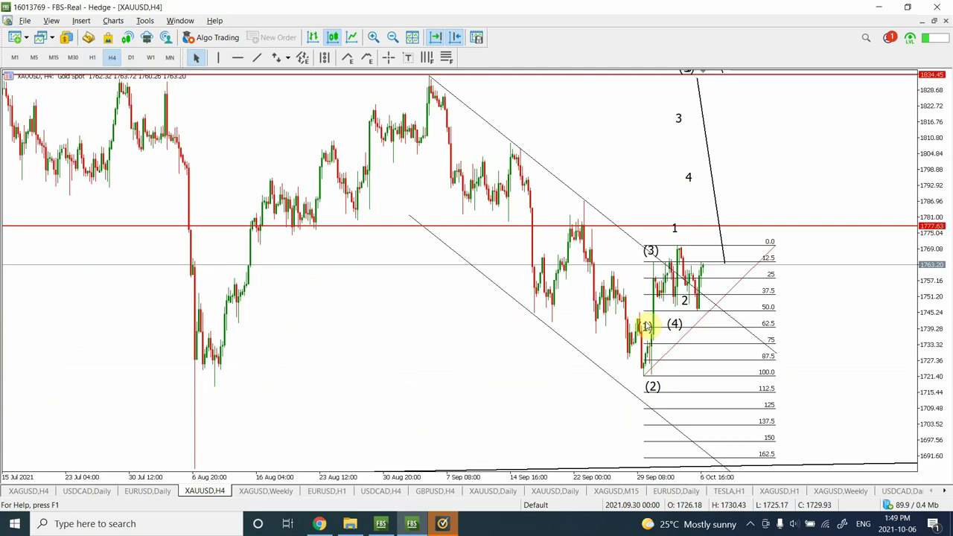
key(Delete)
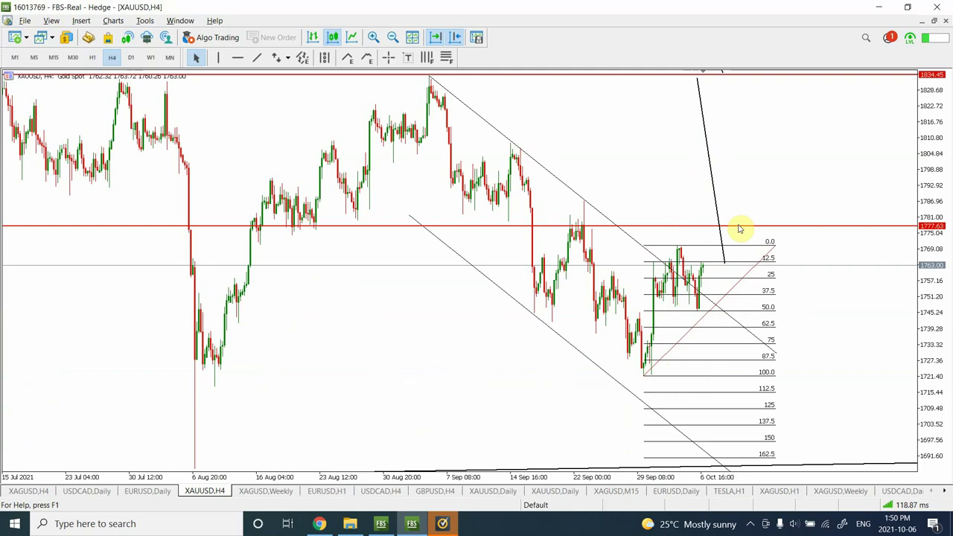
Step: Delete the steep black projection line together with the red 1777.63 horizontal line
double_click(714, 195)
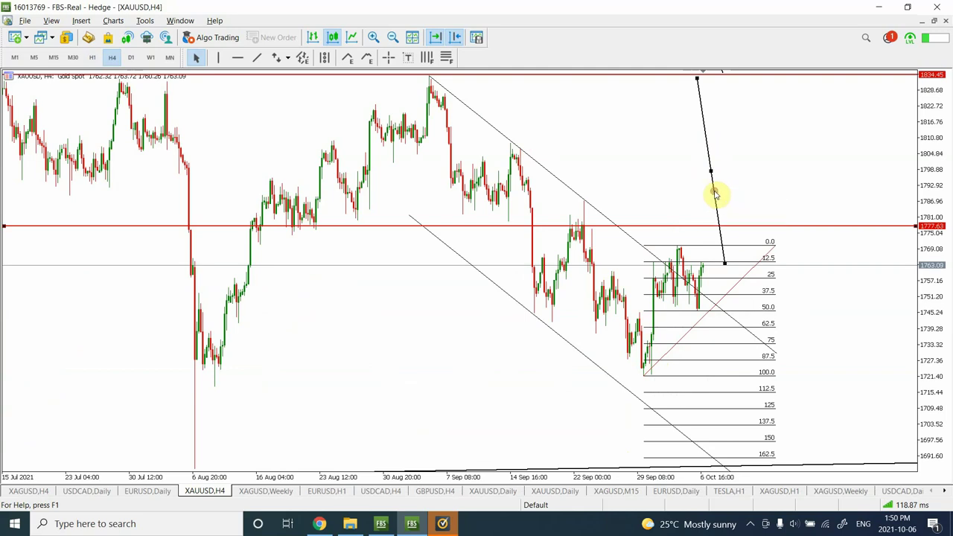
key(Delete)
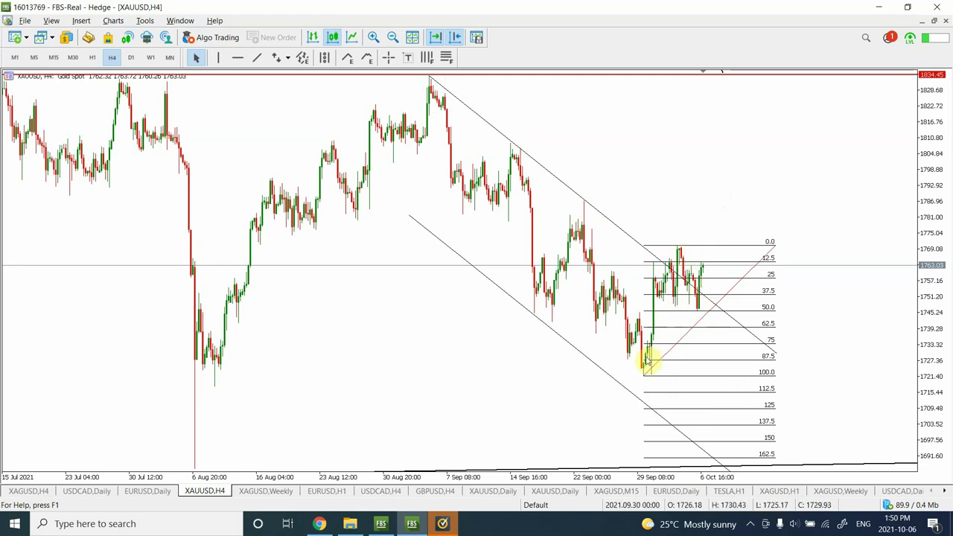
Step: On H1, mark a five-point Elliott motive wave on the late-September rise, then zoom out
click(93, 57)
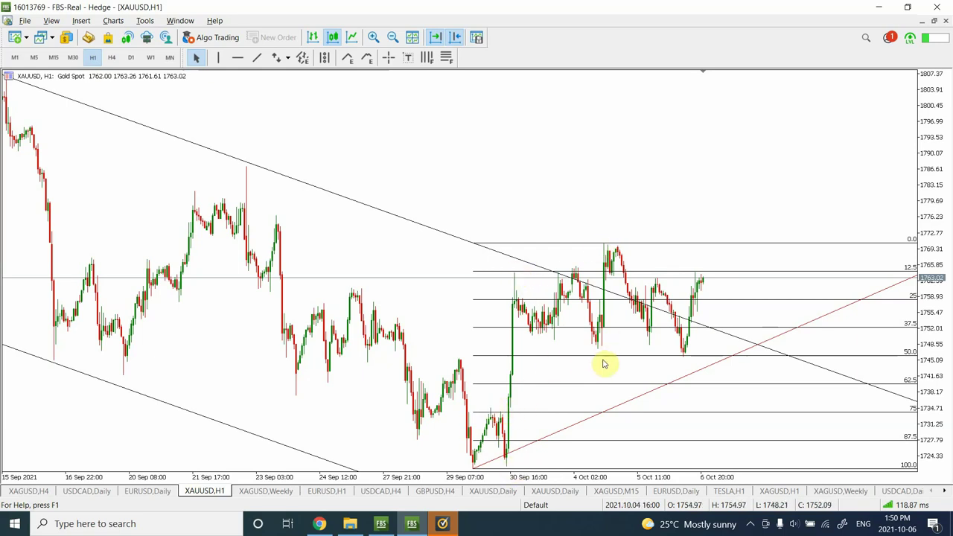
click(367, 60)
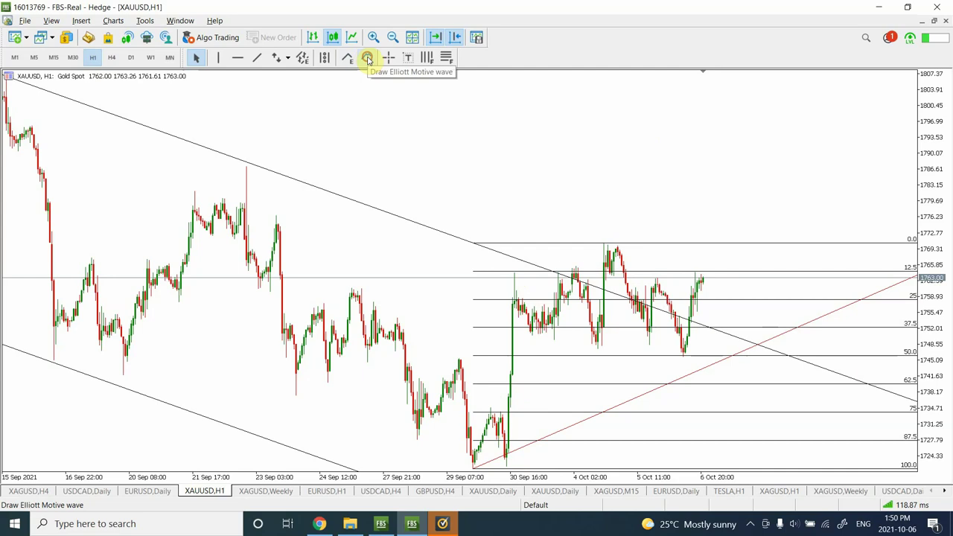
click(483, 404)
click(512, 463)
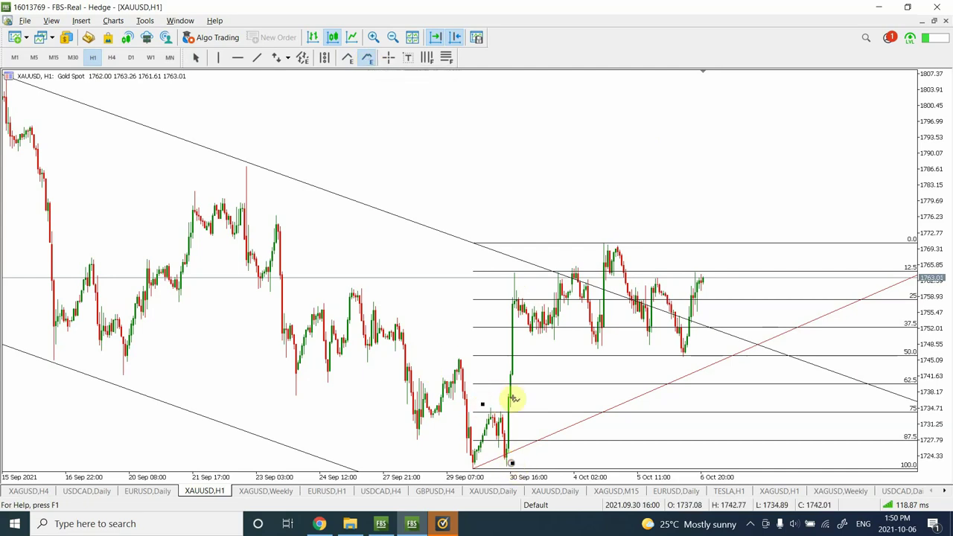
click(507, 269)
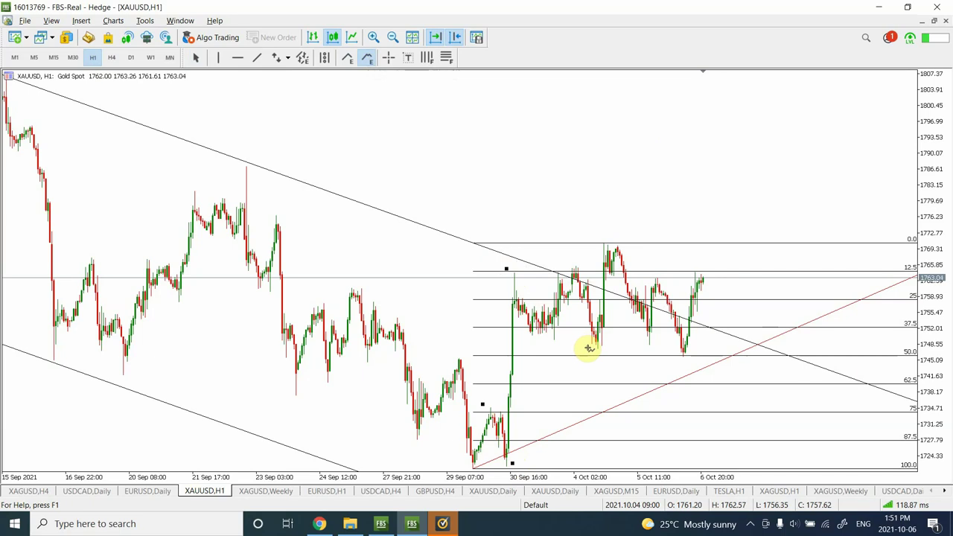
click(588, 347)
click(603, 236)
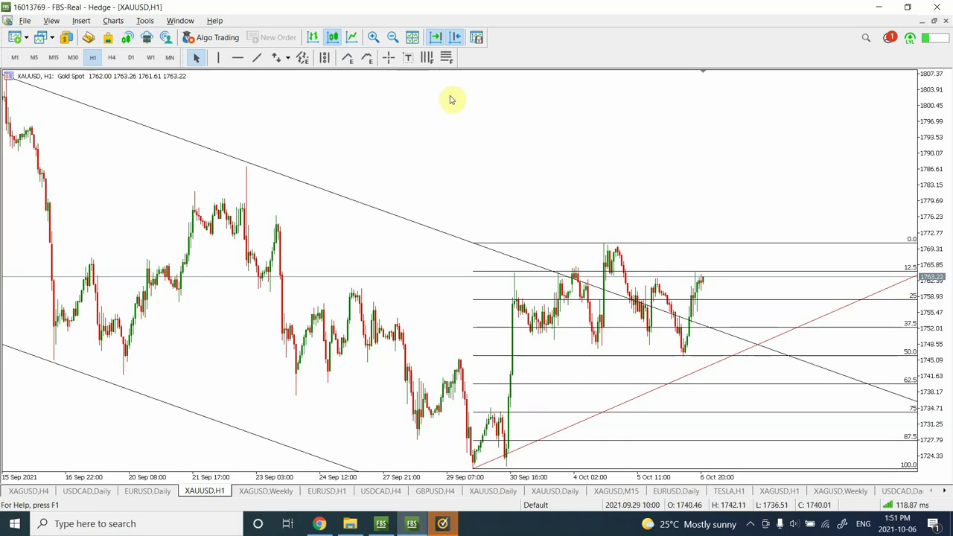
click(393, 37)
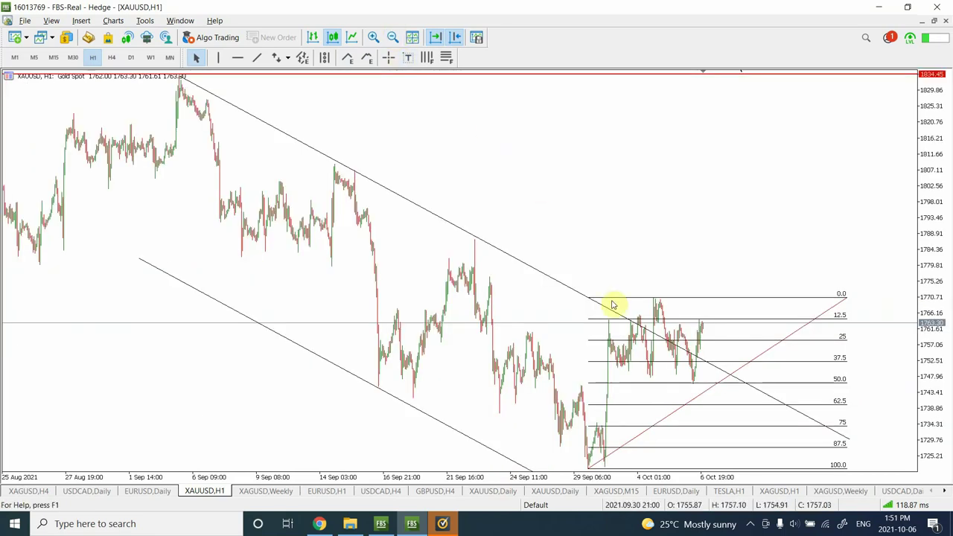
Step: Draw a black trendline from the latest high down to the 75 level (1734.34), then switch to M30
click(256, 58)
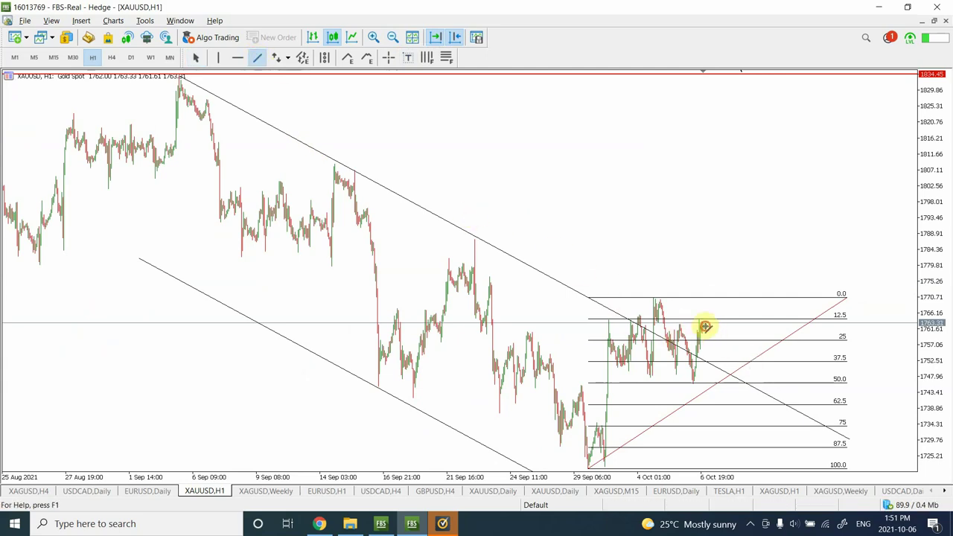
drag(704, 326, 733, 422)
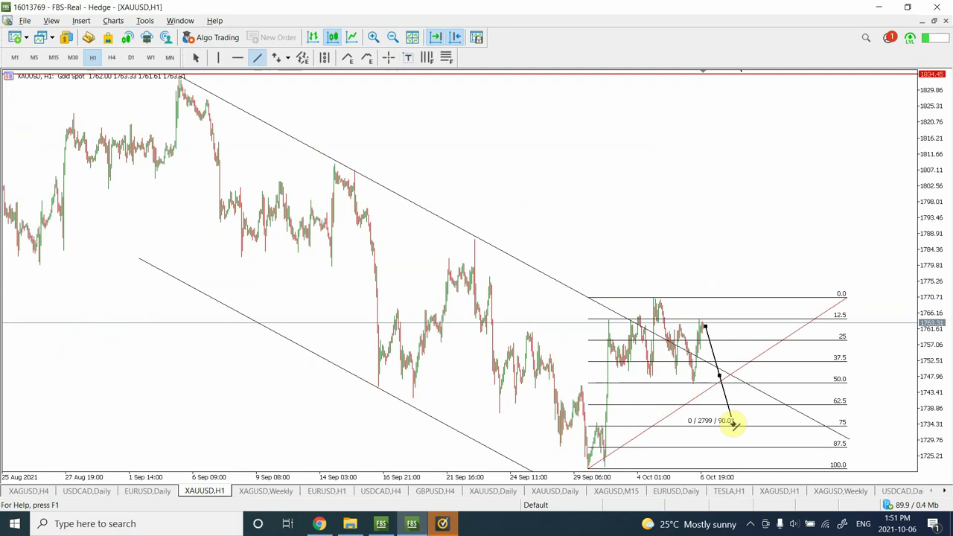
drag(734, 423, 733, 426)
click(733, 426)
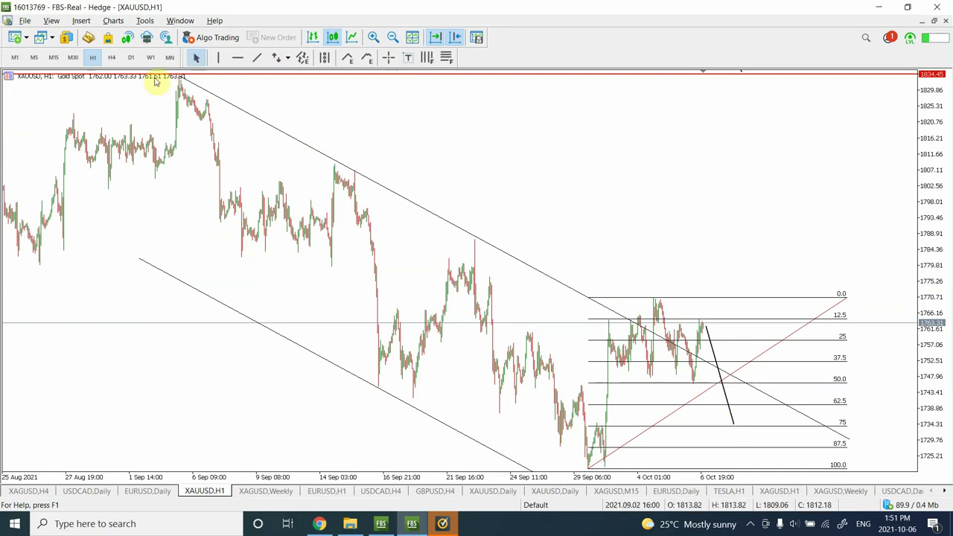
click(73, 58)
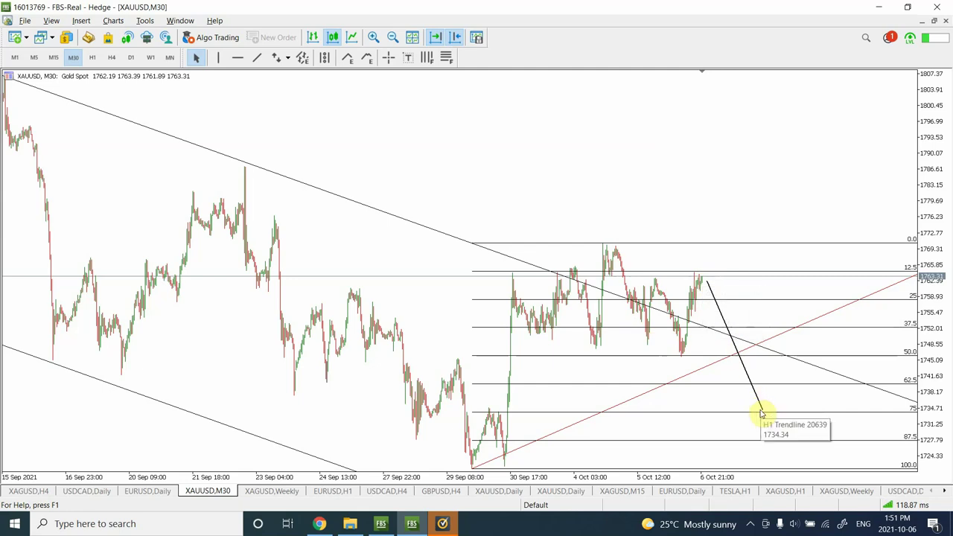
Step: Zoom the M30 chart out to late August and inspect the candles and channel
click(393, 36)
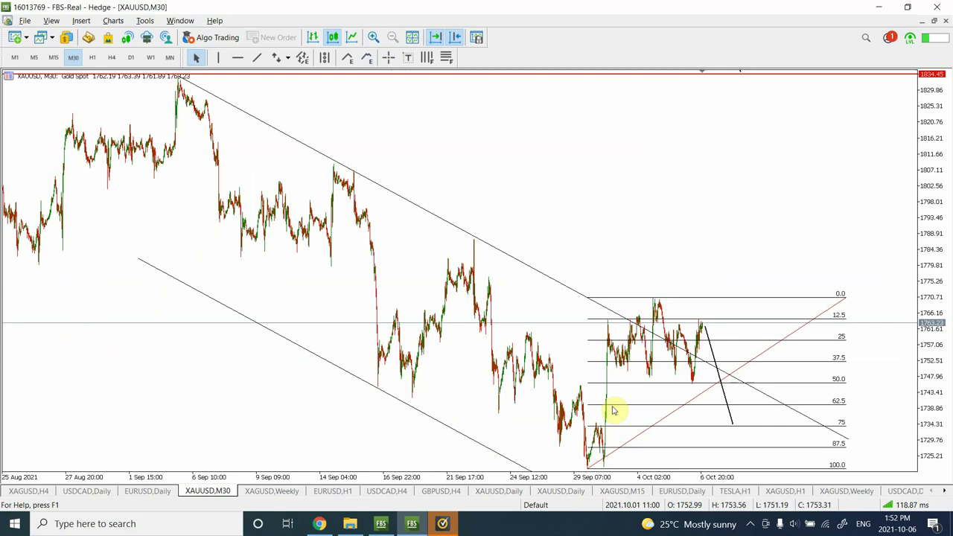
mouse_move(658, 305)
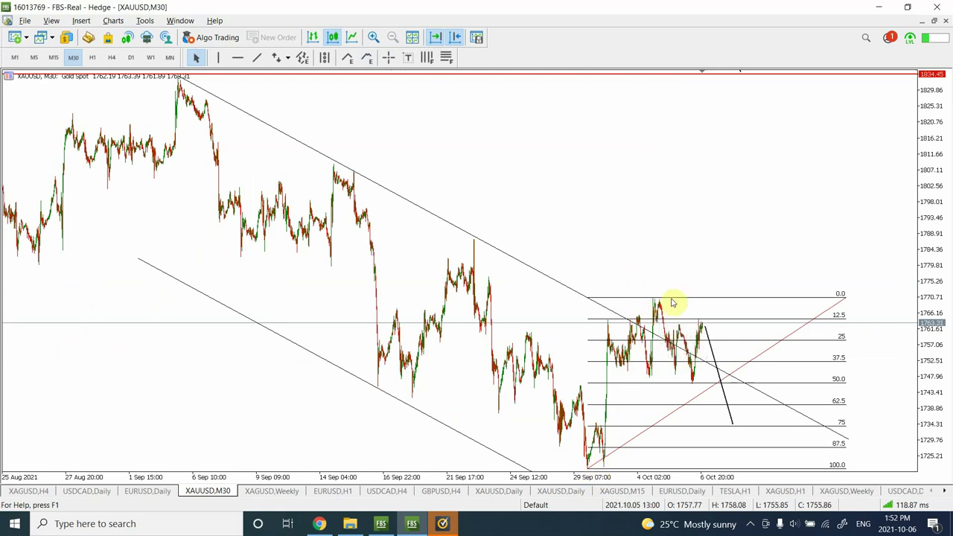
mouse_move(475, 241)
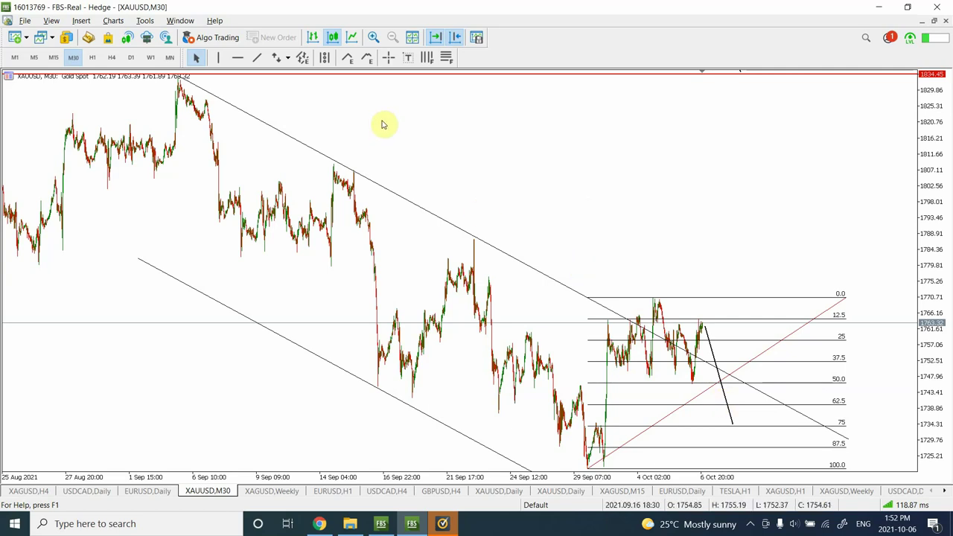
Step: Compress the price scale to show Fibonacci extensions to 150, then delete the projection line
drag(935, 183, 935, 290)
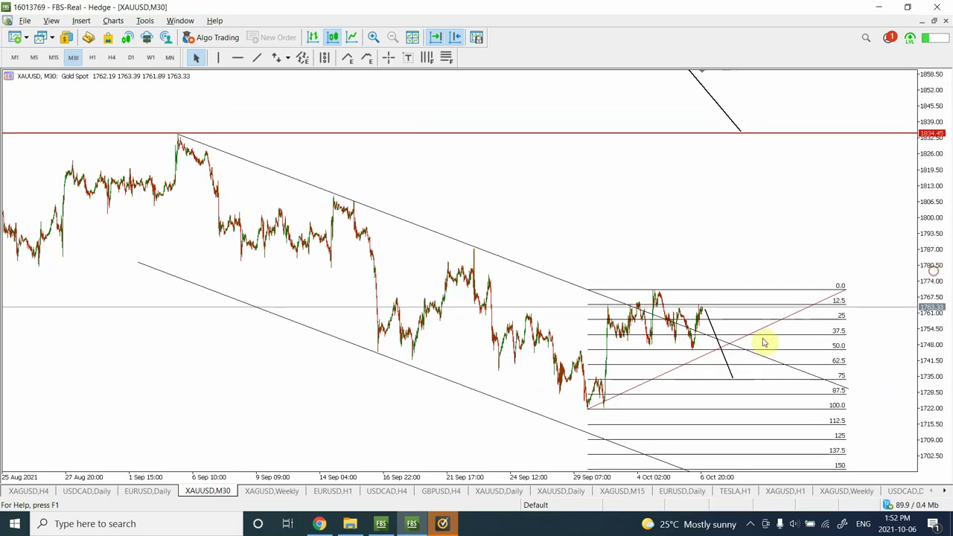
double_click(733, 381)
mouse_move(719, 395)
mouse_down()
mouse_move(712, 378)
mouse_move(720, 427)
mouse_up()
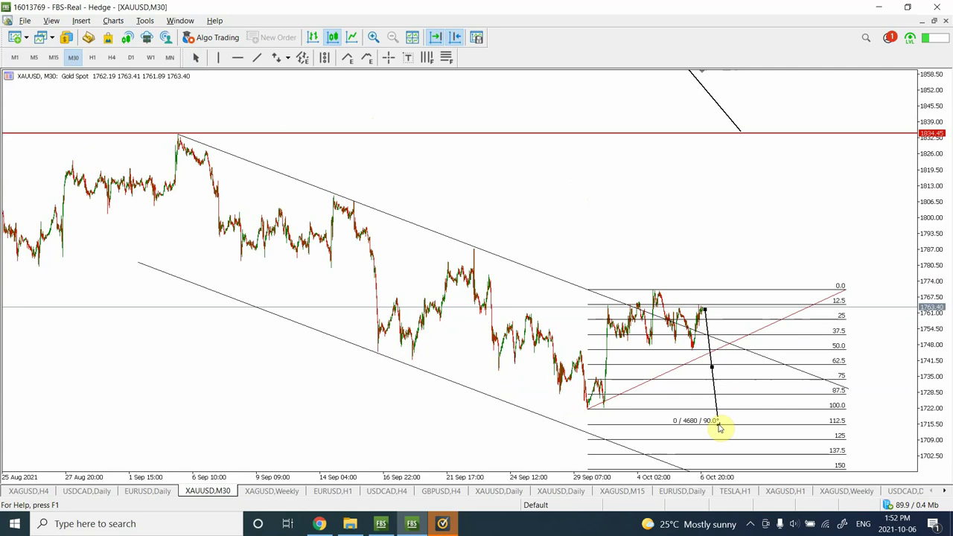
drag(719, 427, 720, 427)
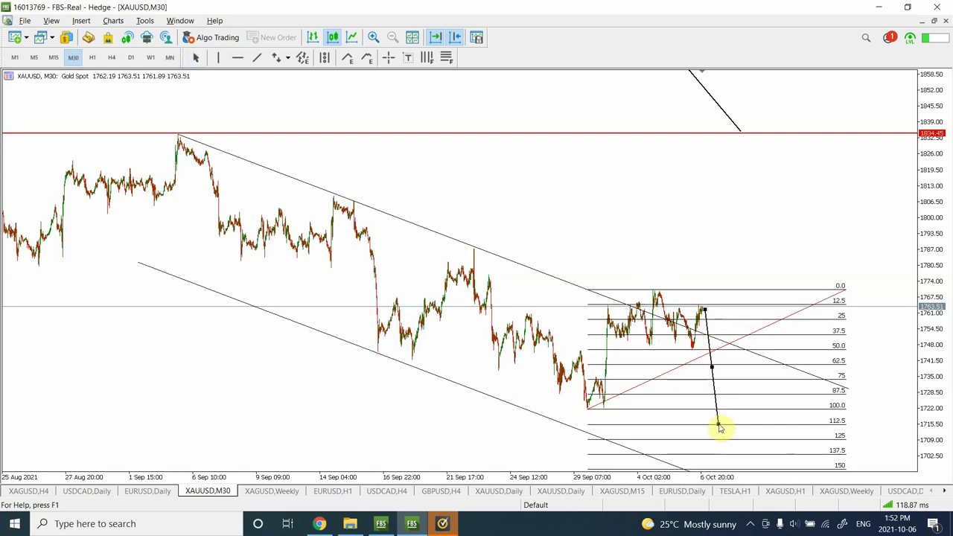
drag(719, 427, 717, 397)
key(Delete)
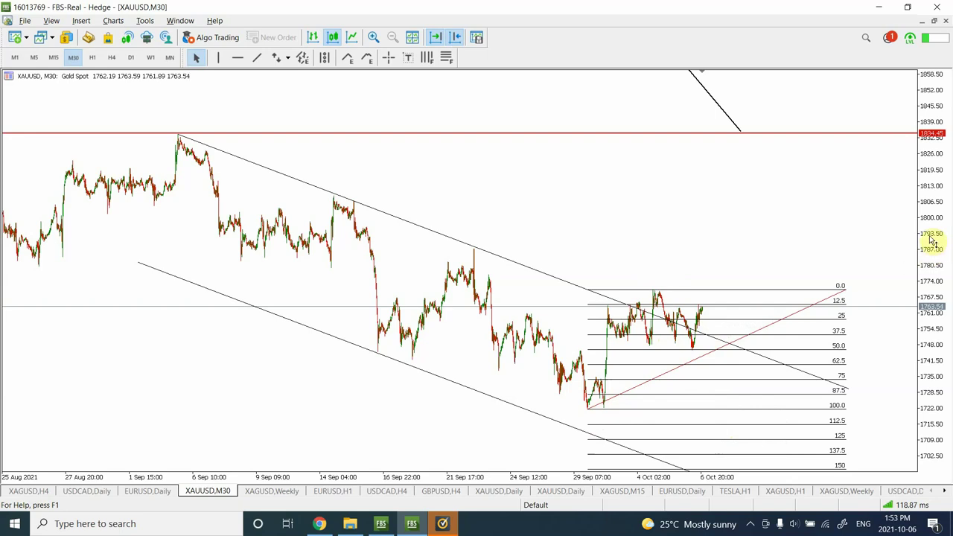
Step: Stretch the price scale back to Fibonacci levels 0.0–100 and discard a trial trendline
drag(931, 240, 932, 142)
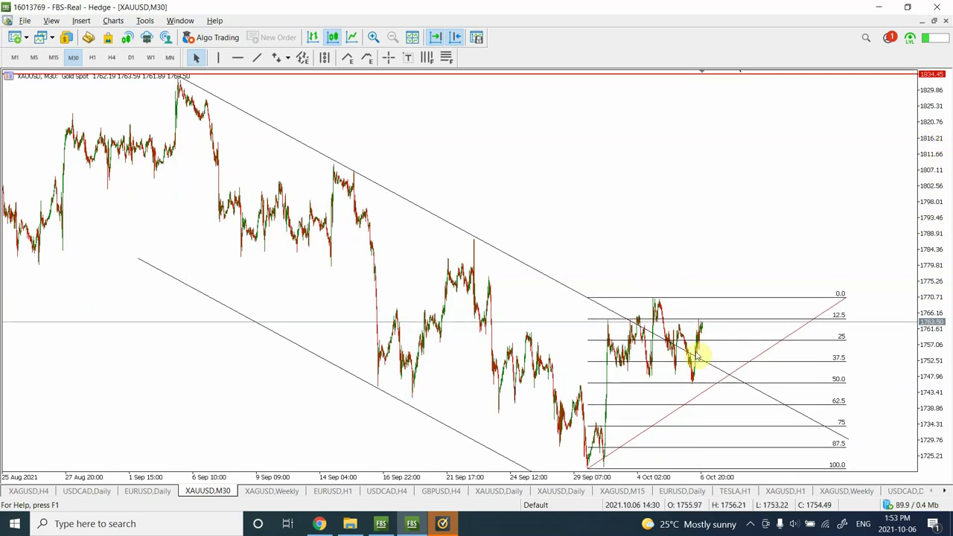
click(257, 57)
mouse_move(702, 324)
mouse_down()
mouse_move(738, 463)
mouse_move(737, 439)
mouse_up()
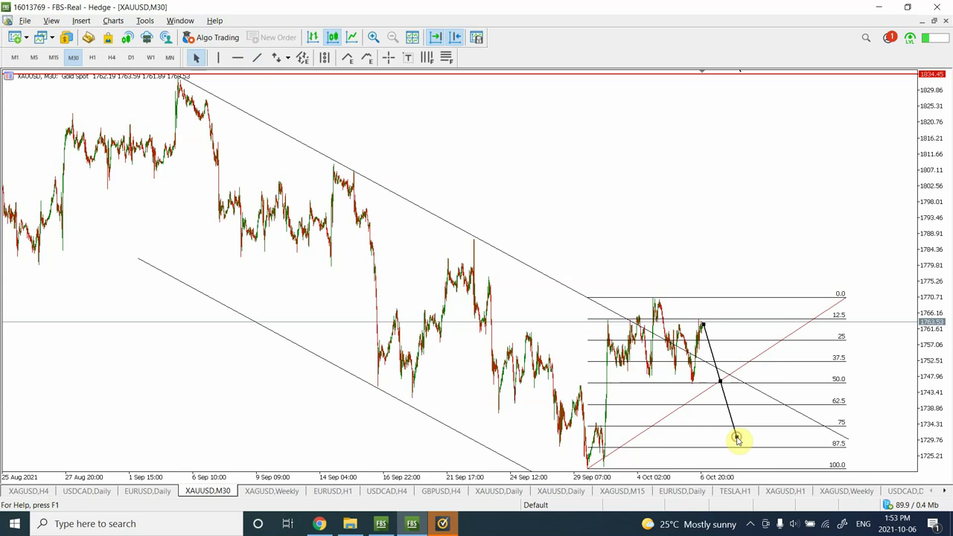
key(BackSpace)
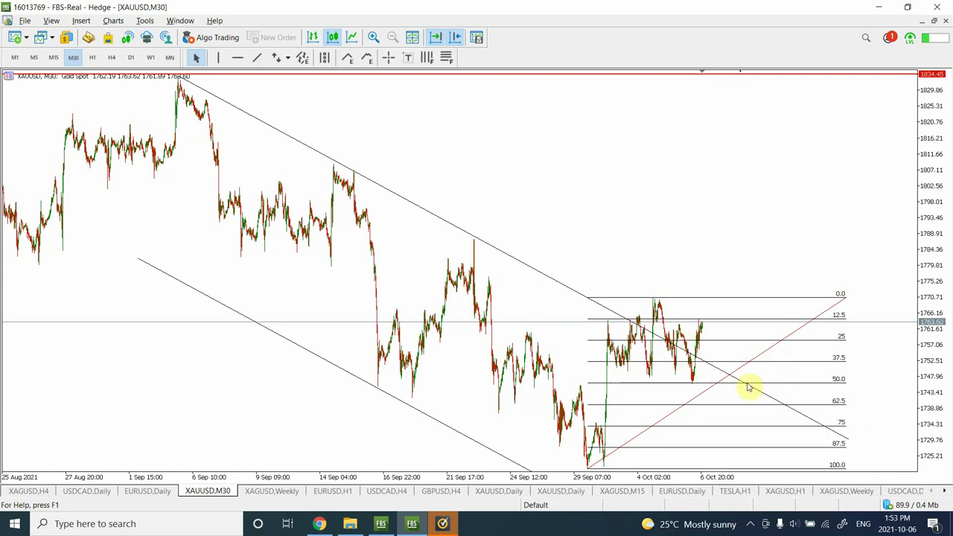
Step: Switch the chart to M15 and pick the Trend Line tool to start from the latest high
click(54, 58)
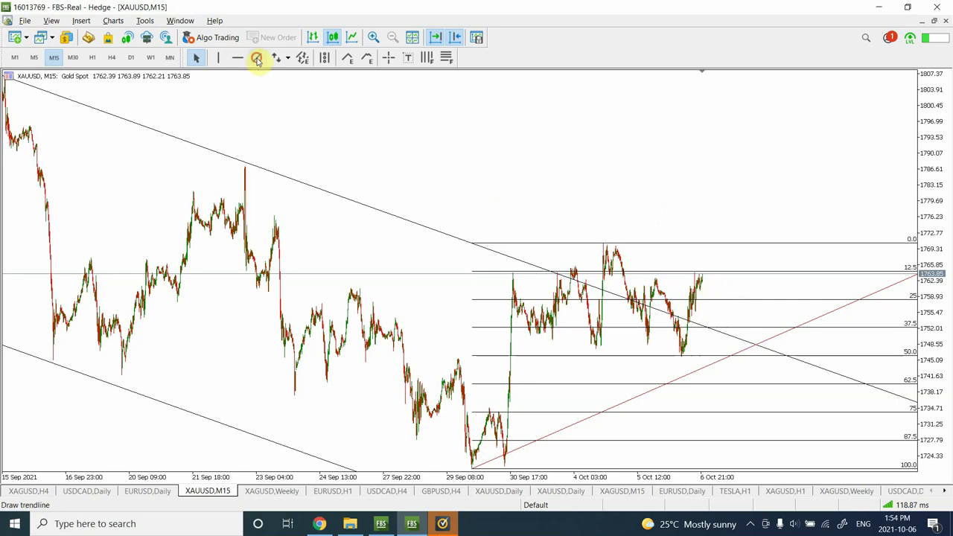
click(257, 57)
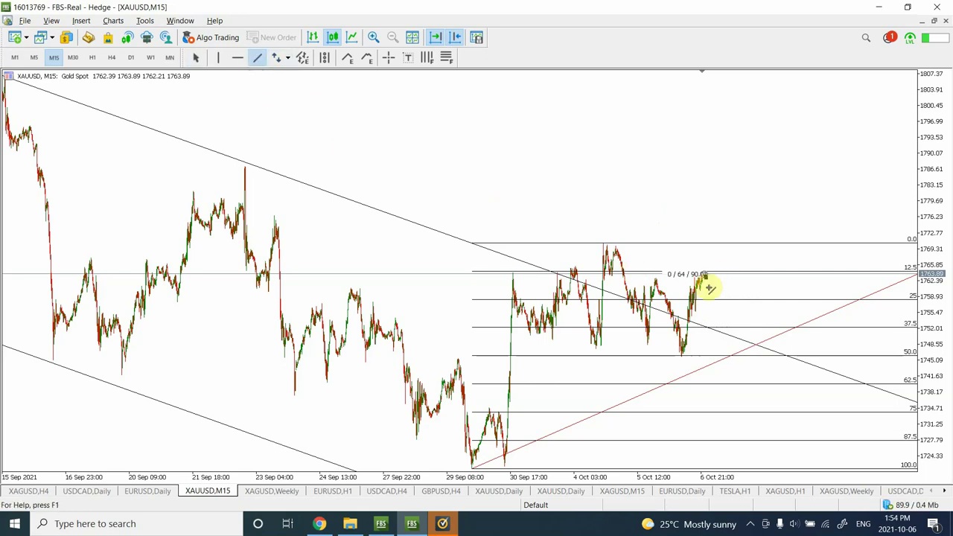